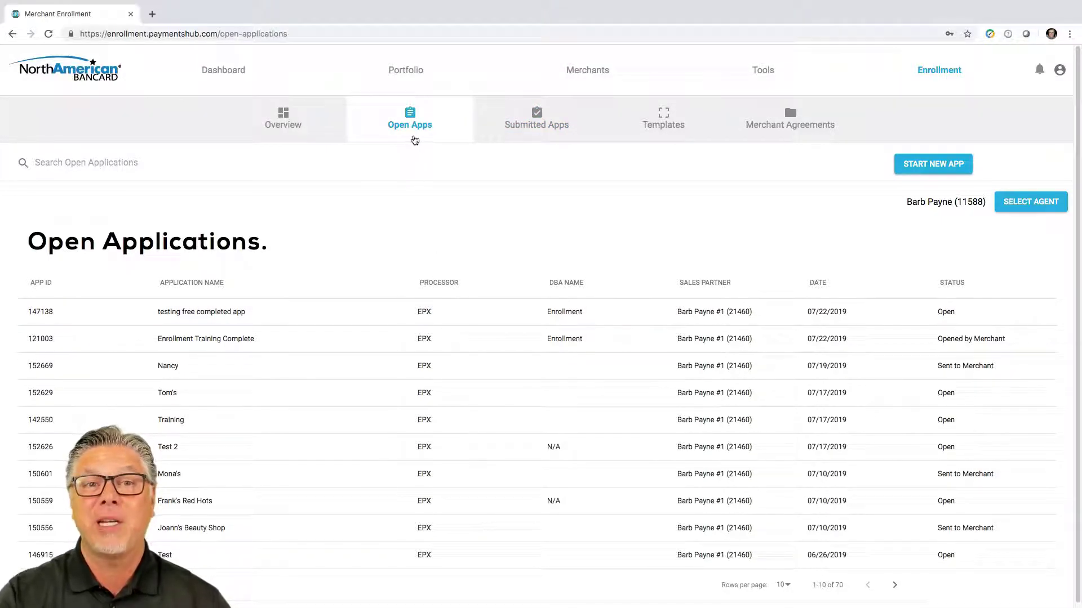
Upload the BambuFinance PDF from Downloads to 'testing free completed app' as Financial Statements.
{"action": "left_click", "coordinate": [437, 313]}
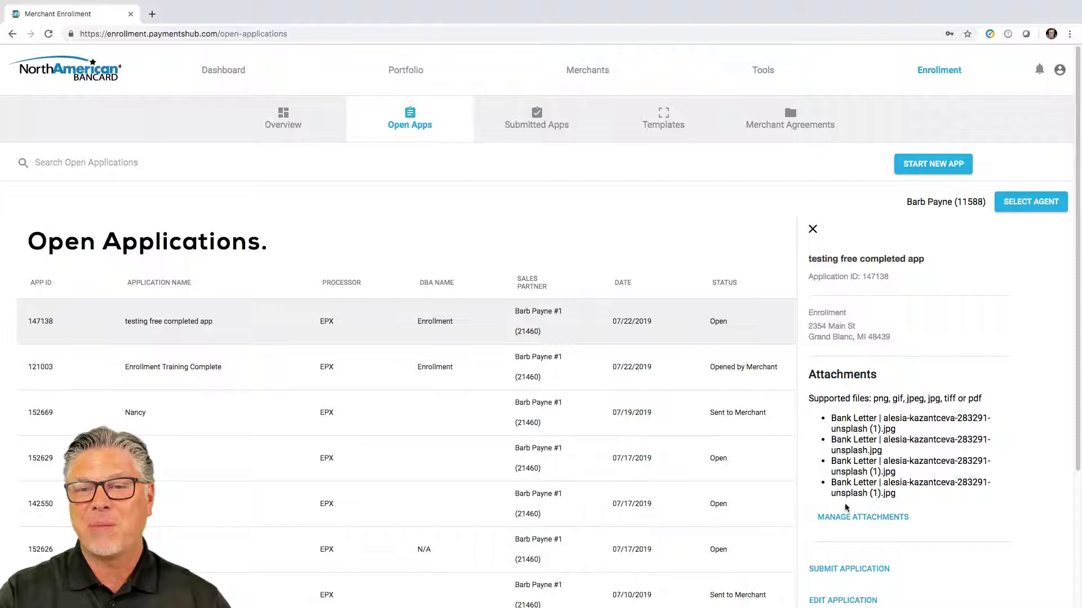
{"action": "left_click", "coordinate": [841, 525]}
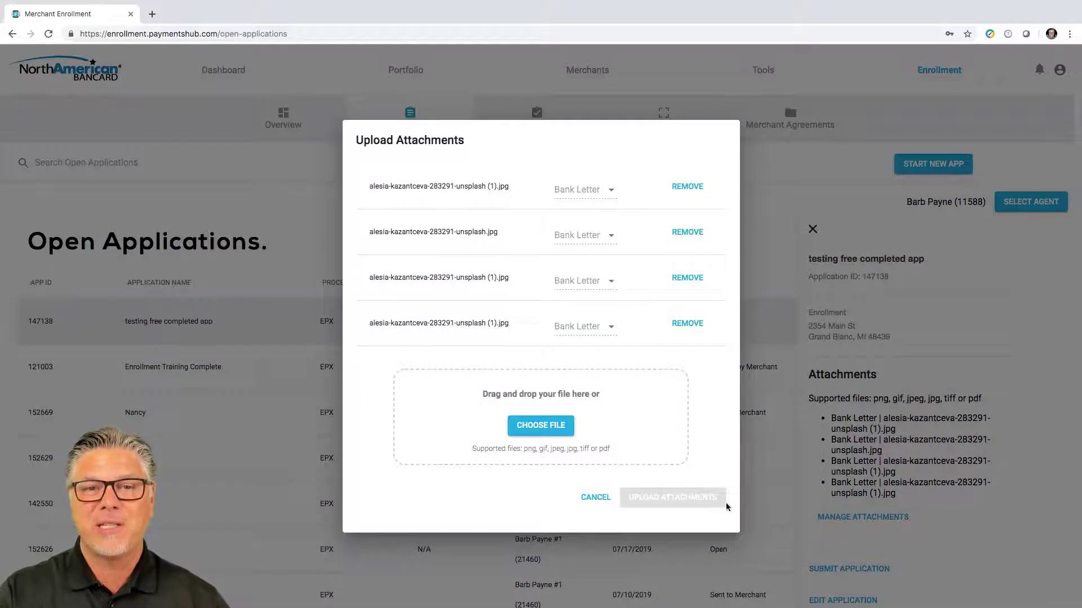
{"action": "left_click", "coordinate": [551, 433]}
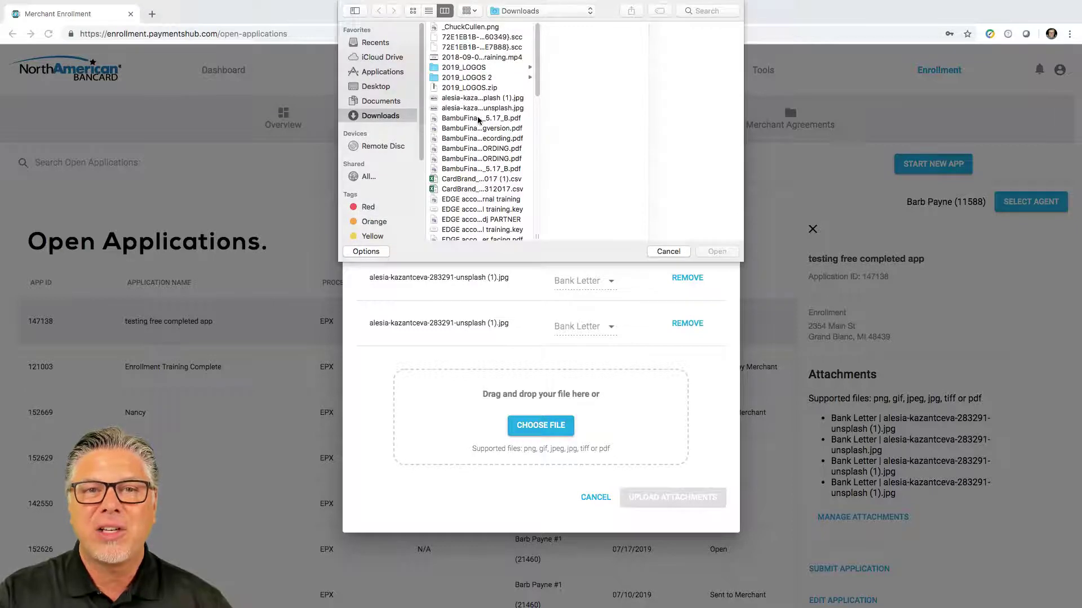
{"action": "left_click", "coordinate": [478, 119]}
{"action": "key", "text": "Return"}
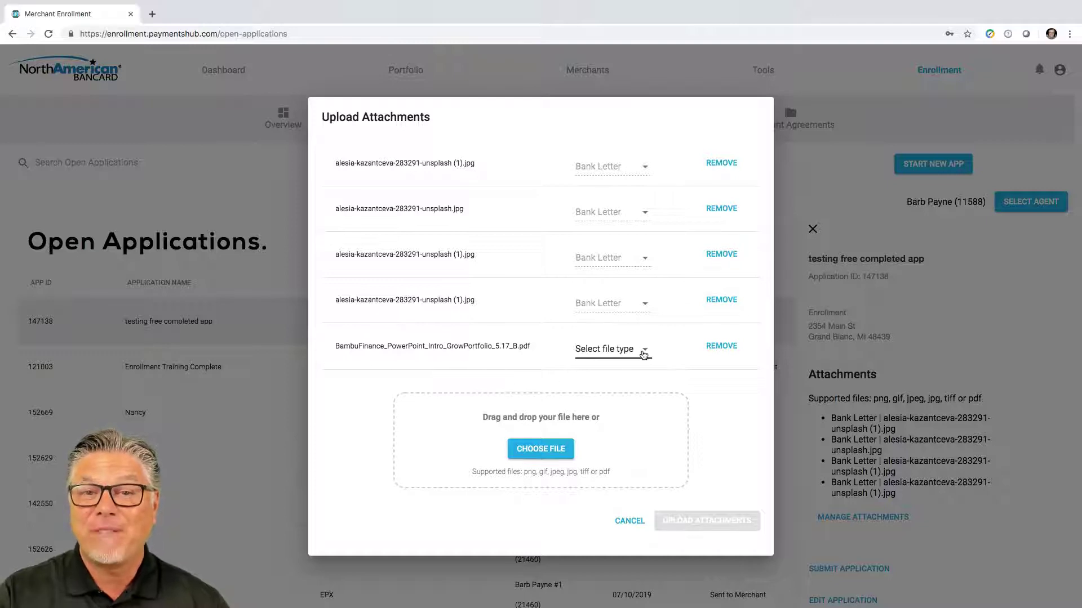
{"action": "left_click", "coordinate": [642, 355]}
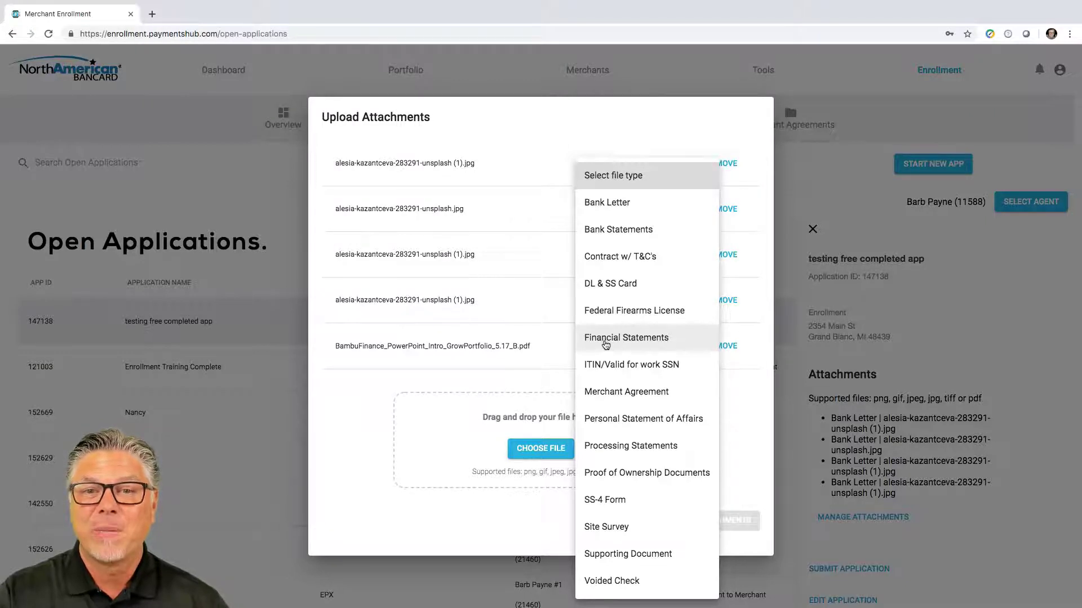
{"action": "left_click", "coordinate": [605, 345]}
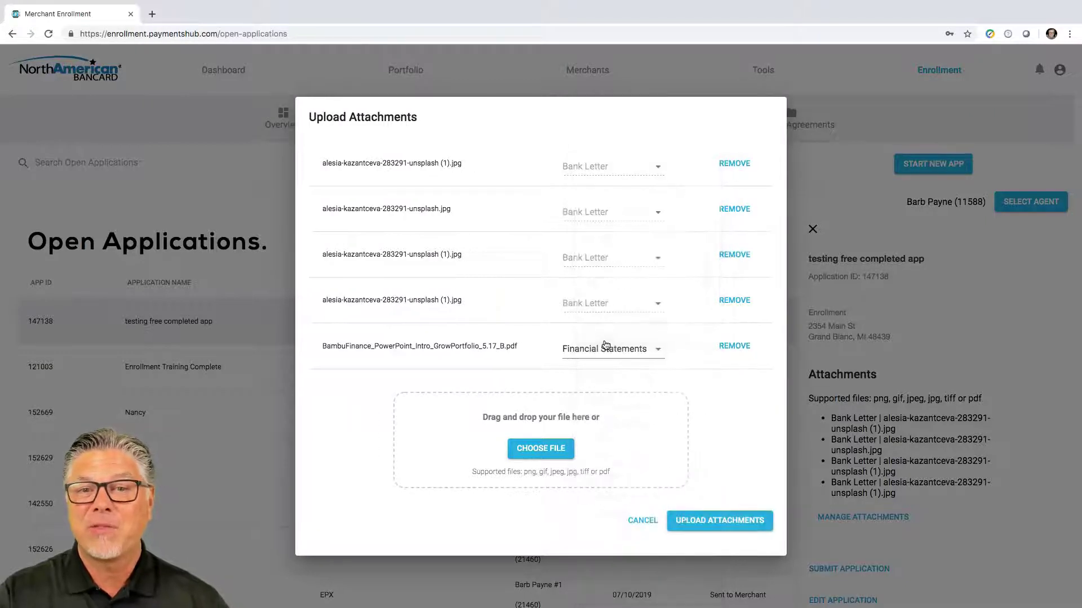
{"action": "left_click", "coordinate": [709, 521]}
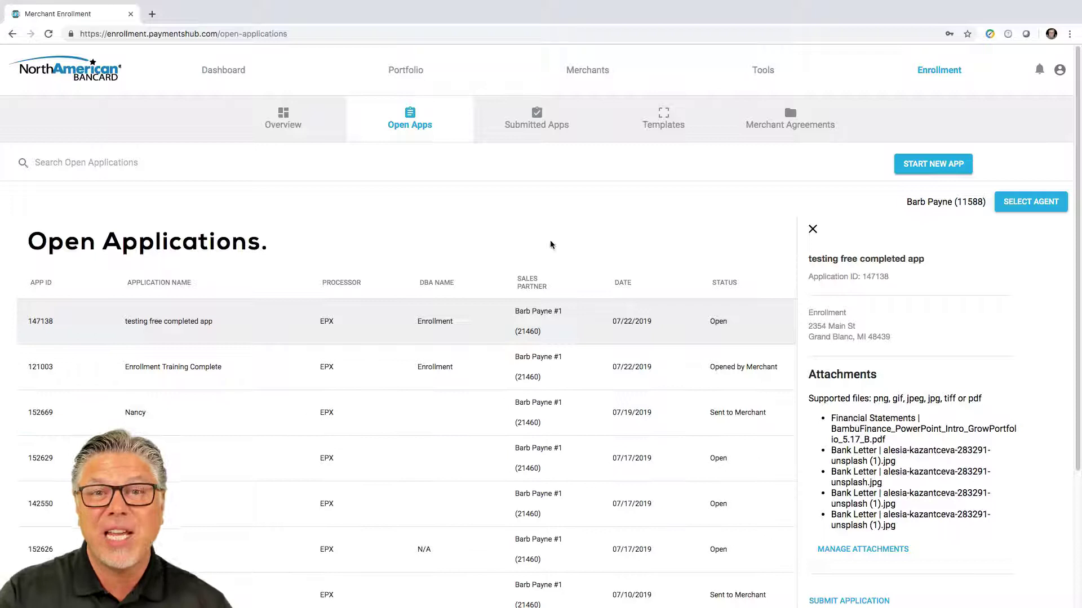
Open 'Upload Docs test 3' from the Submitted Apps list at its Equipment step.
{"action": "left_click", "coordinate": [518, 132]}
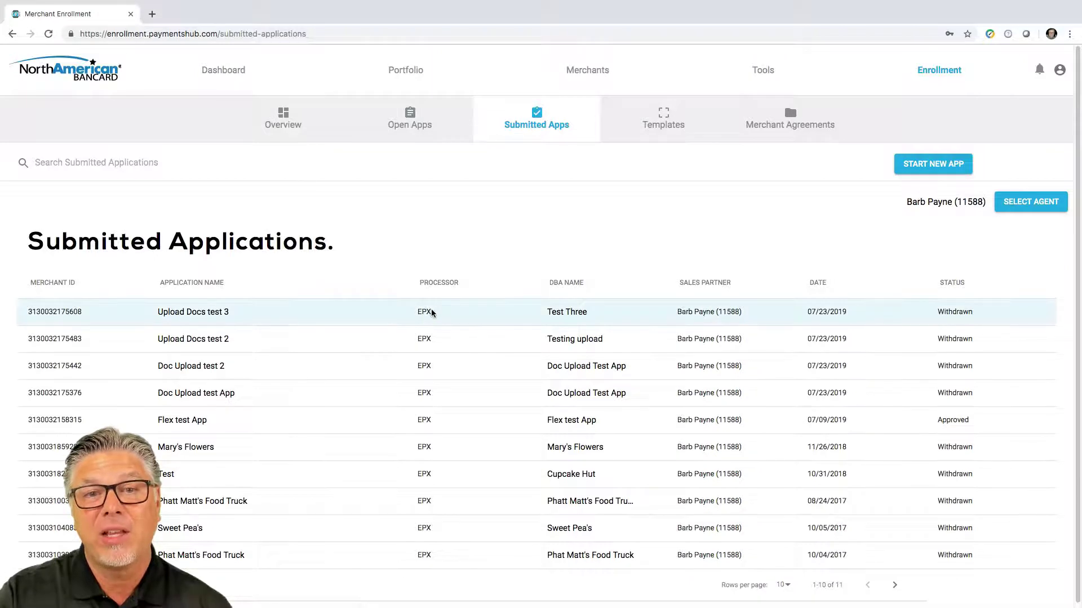
{"action": "left_click", "coordinate": [432, 313]}
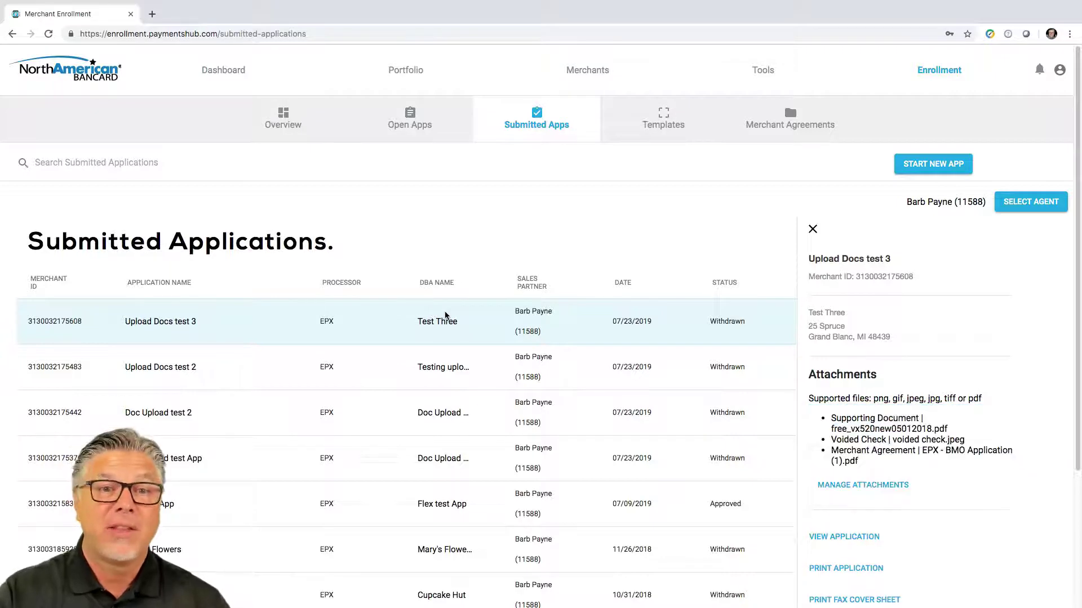
{"action": "left_click", "coordinate": [854, 538]}
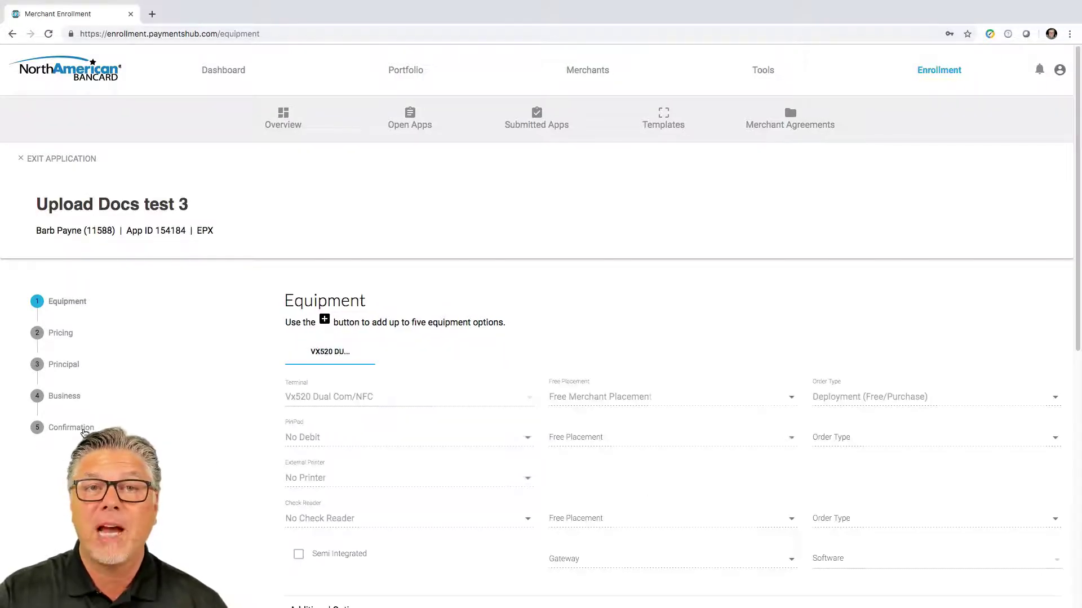
Open Upload Docs test 3's attachment manager from its Confirmation step, listing three files.
{"action": "left_click", "coordinate": [84, 431]}
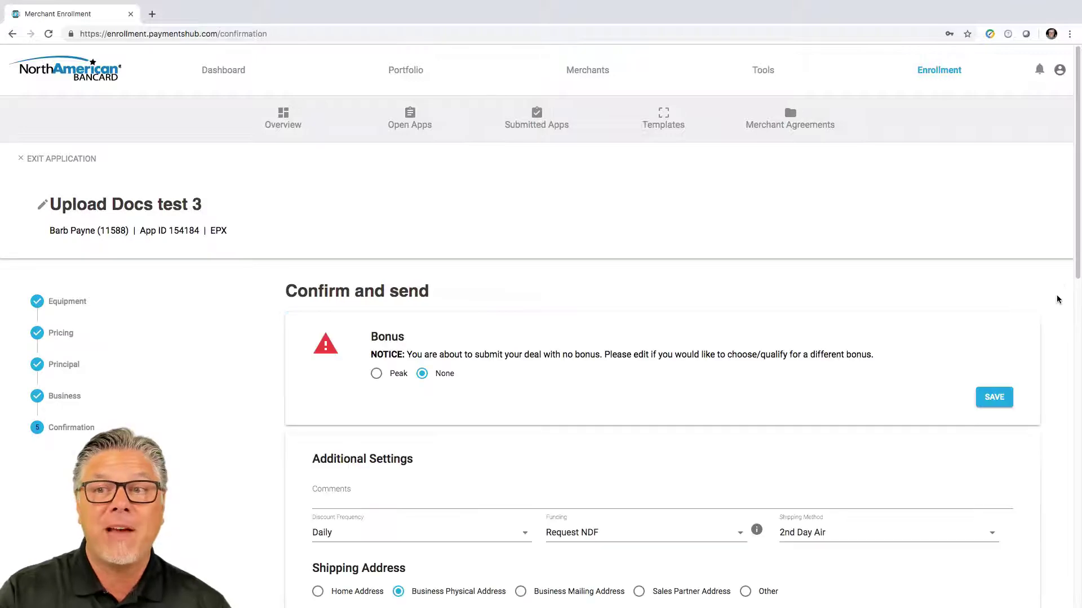
{"action": "left_click_drag", "start_coordinate": [1072, 150], "coordinate": [1060, 448]}
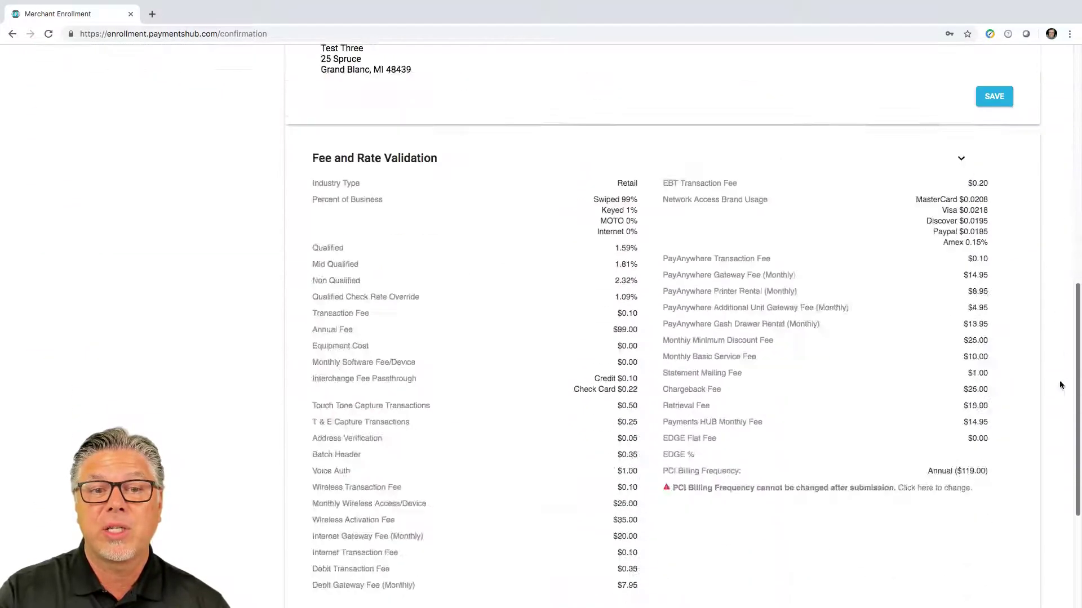
{"action": "scroll", "coordinate": [1061, 448], "scroll_direction": "down", "scroll_amount": 1}
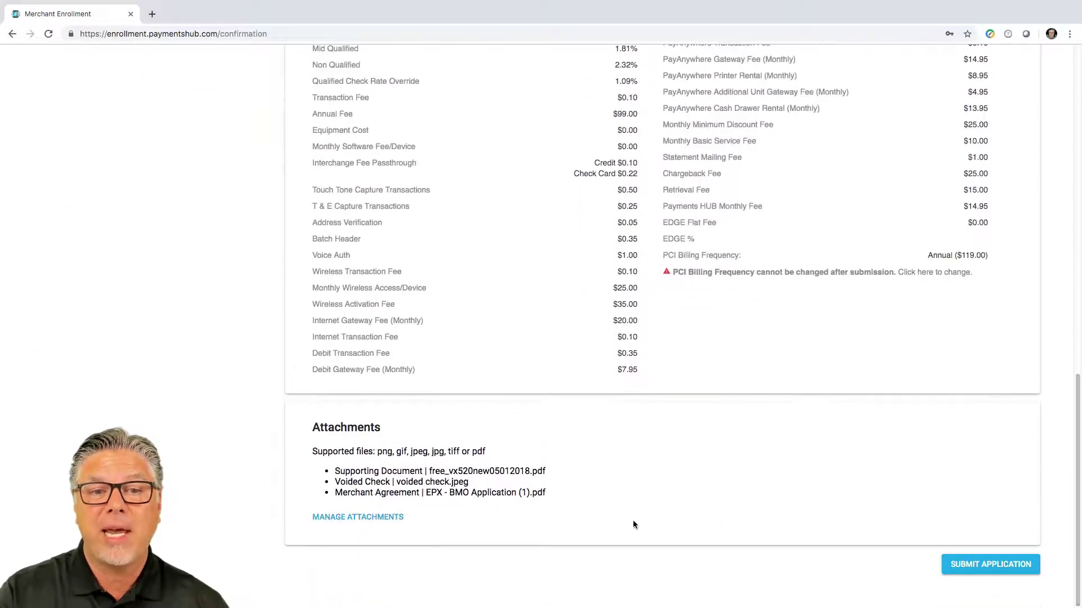
{"action": "left_click", "coordinate": [373, 517]}
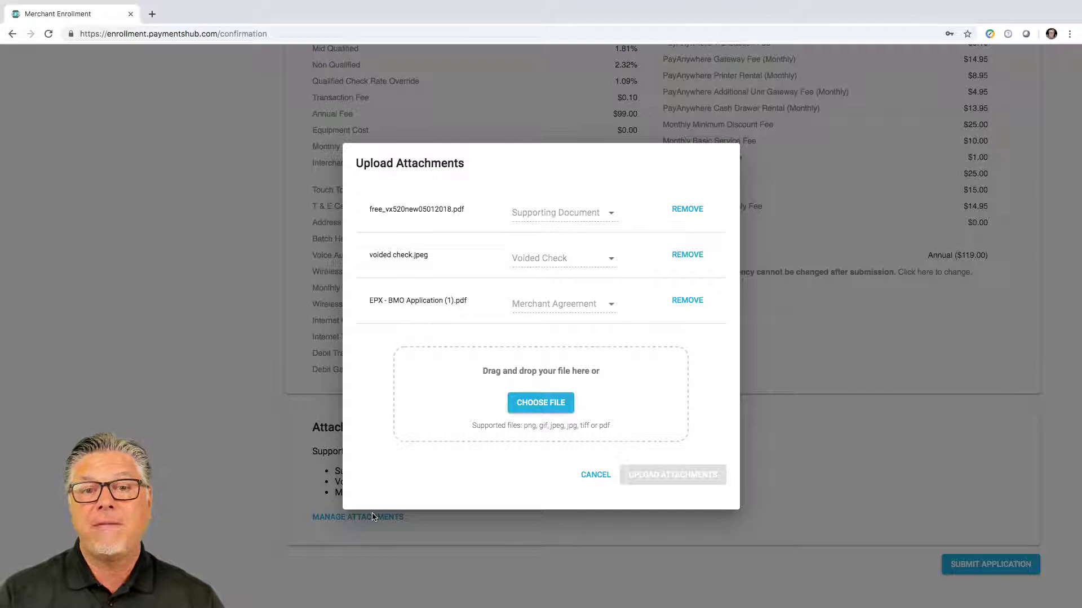
{"action": "left_click", "coordinate": [595, 475]}
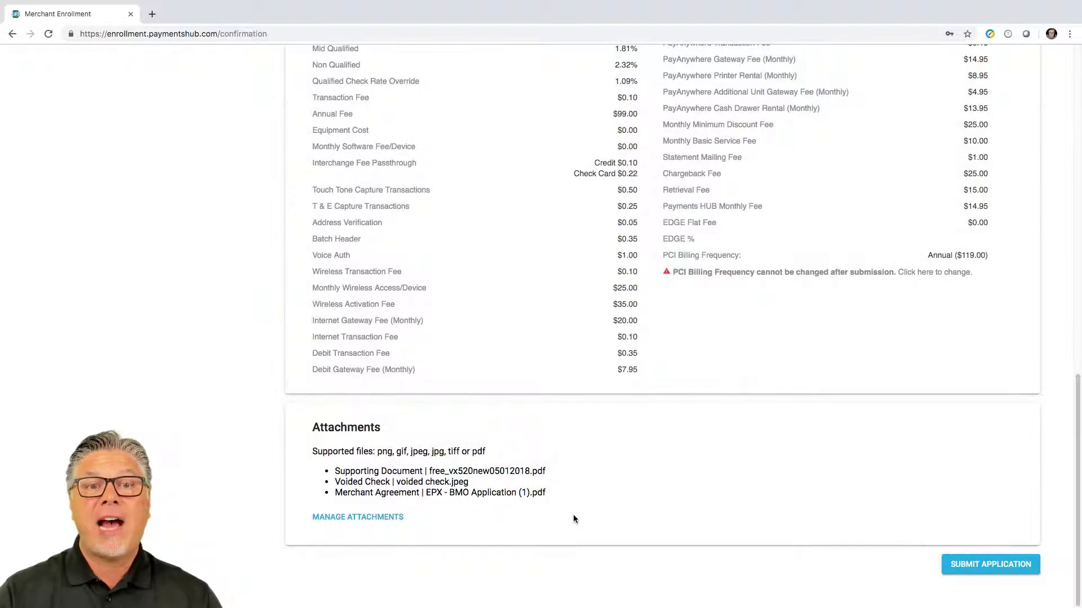